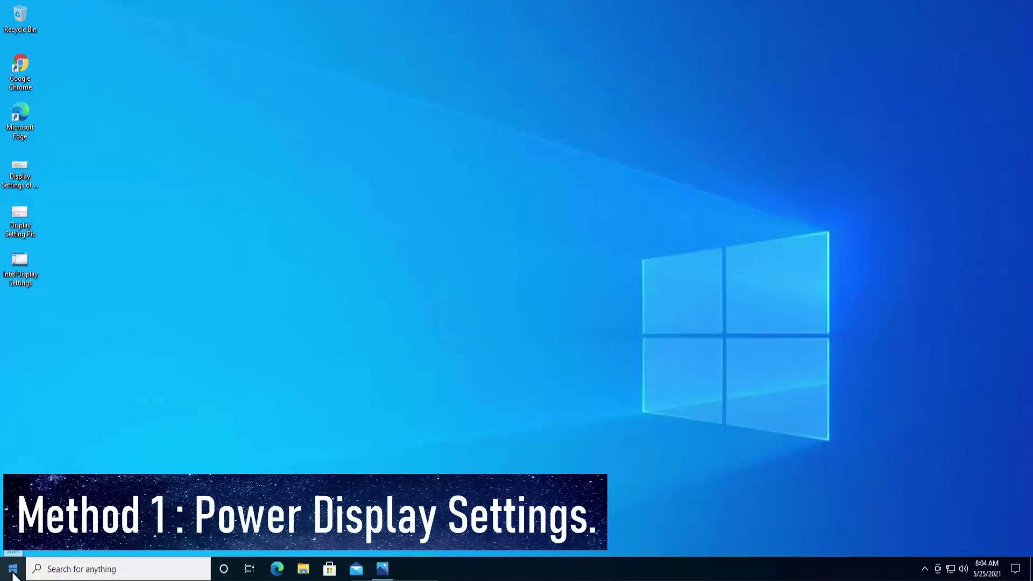
# Launch Control Panel from a 'control' search and view all items as Large icons
pyautogui.click(55, 569)
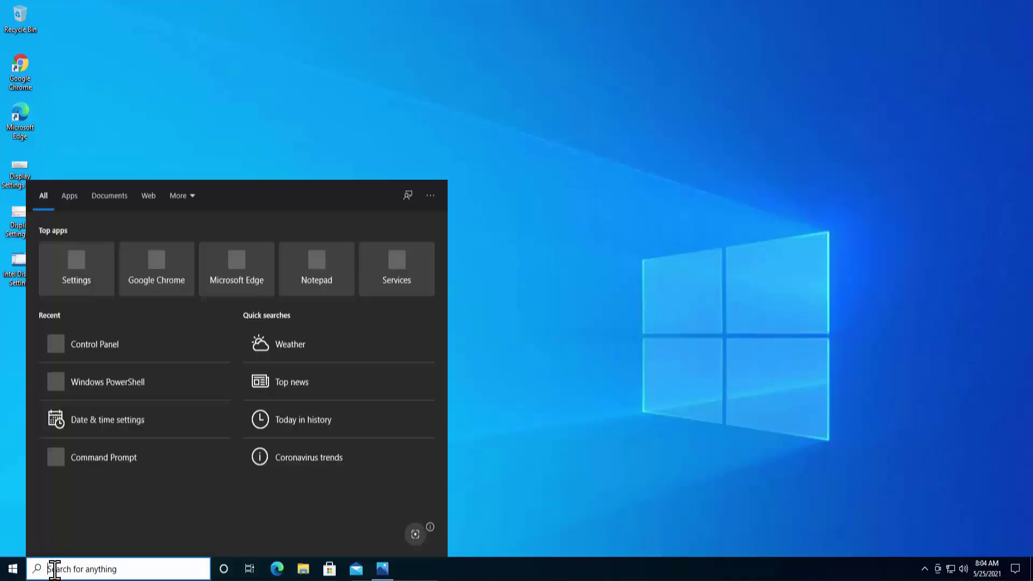
pyautogui.write('control')
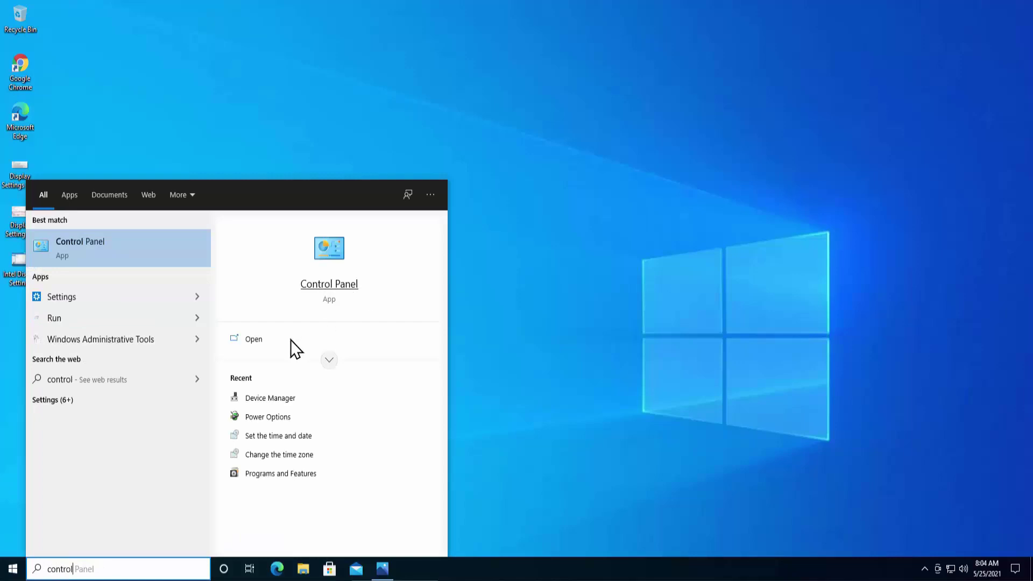
pyautogui.click(260, 343)
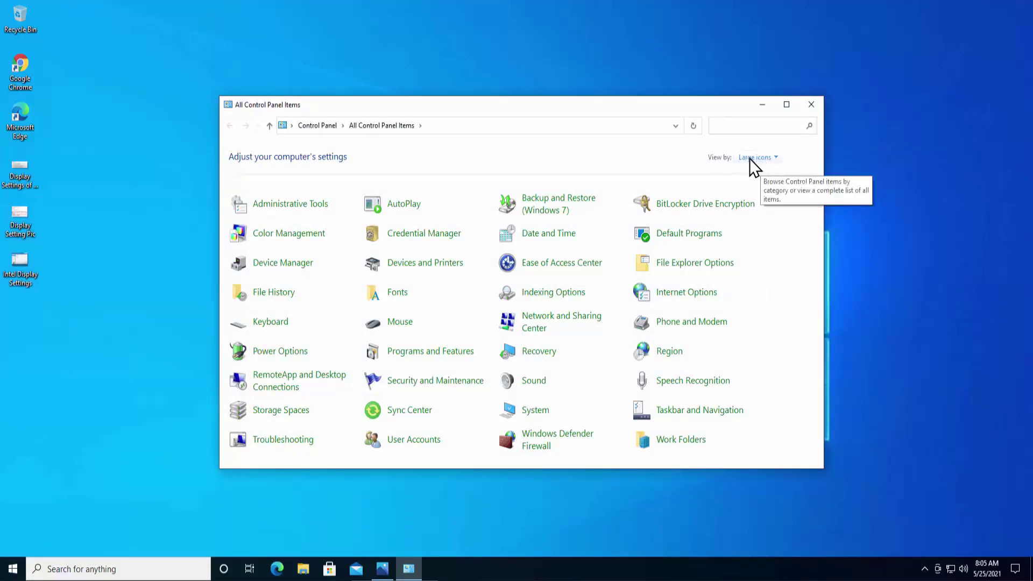
pyautogui.click(773, 157)
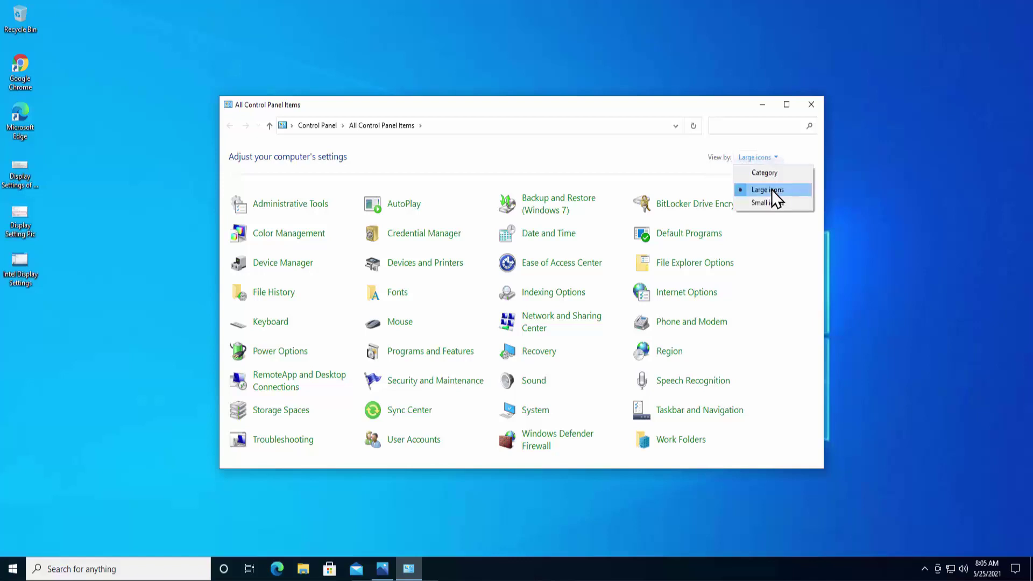
pyautogui.click(773, 190)
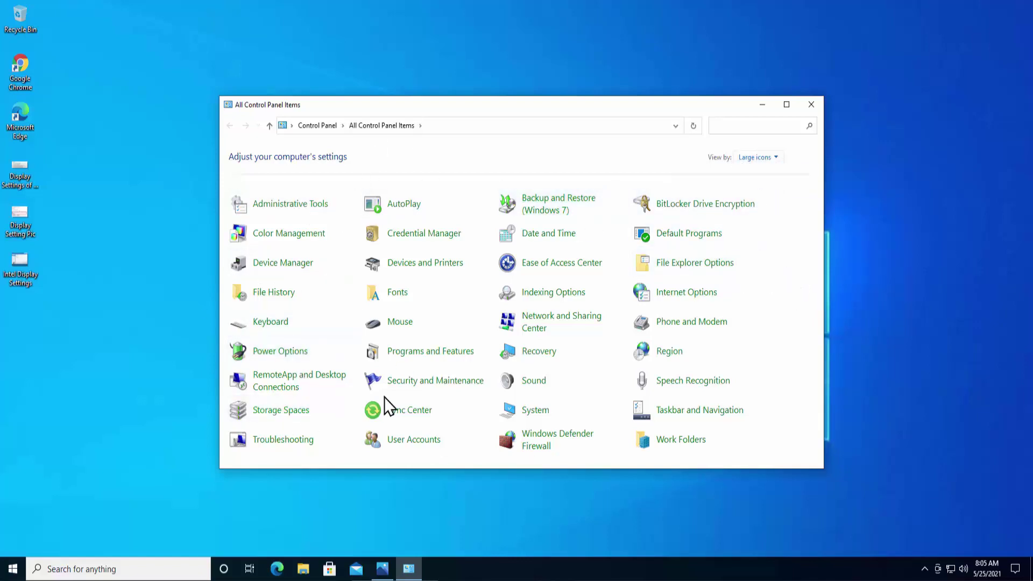
# Go to Power Options and edit settings for the Balanced (recommended) plan
pyautogui.click(290, 356)
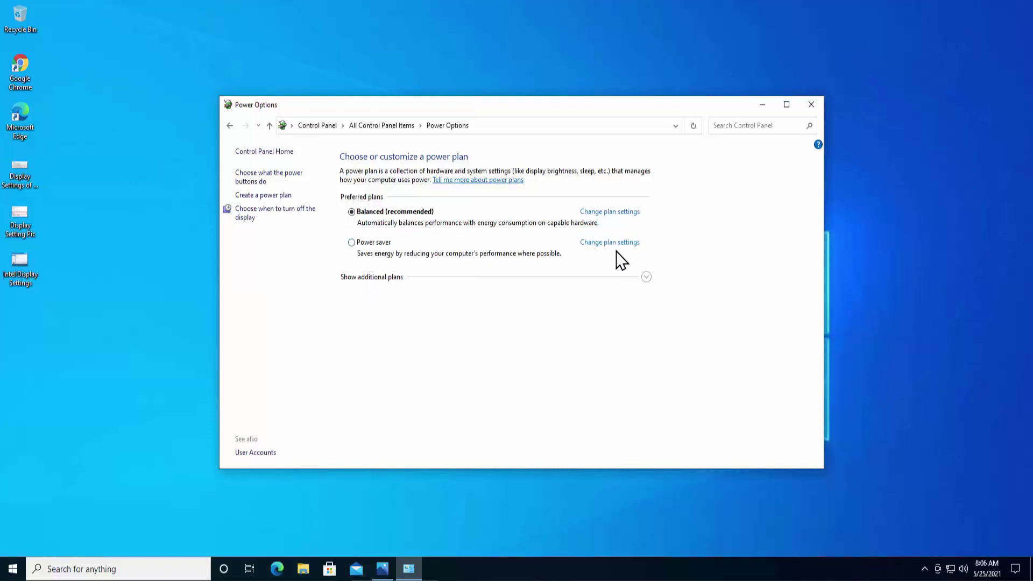
pyautogui.click(608, 214)
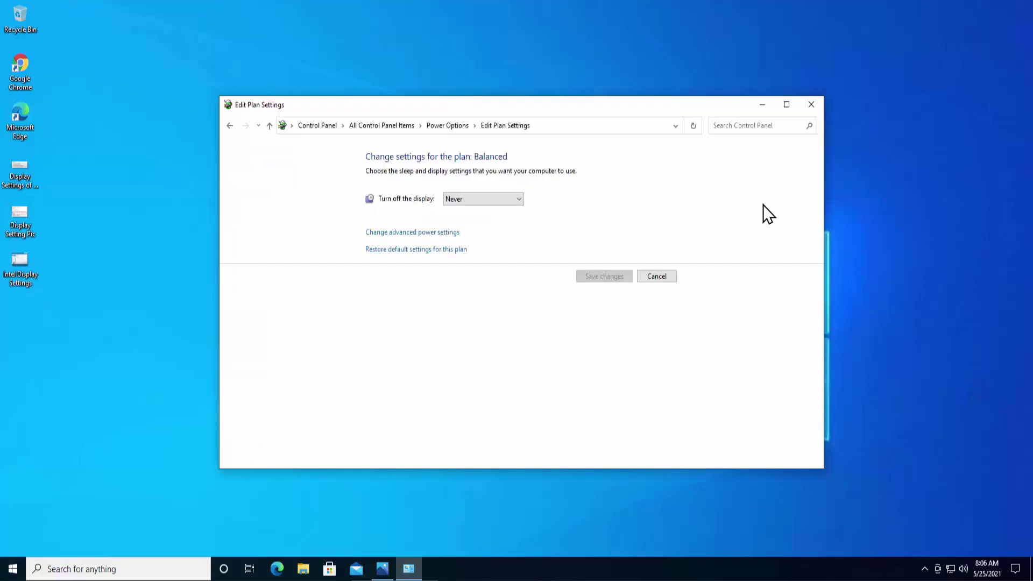
# Expand Display in the advanced power settings and open the 'Display Settings of power option' image
pyautogui.click(451, 234)
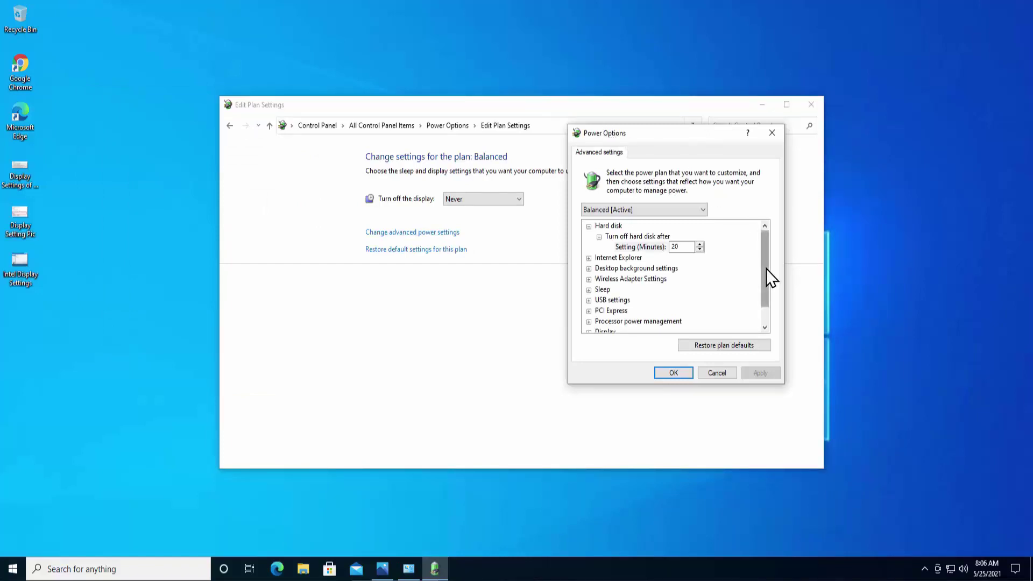
pyautogui.moveTo(766, 269); pyautogui.dragTo(761, 291)
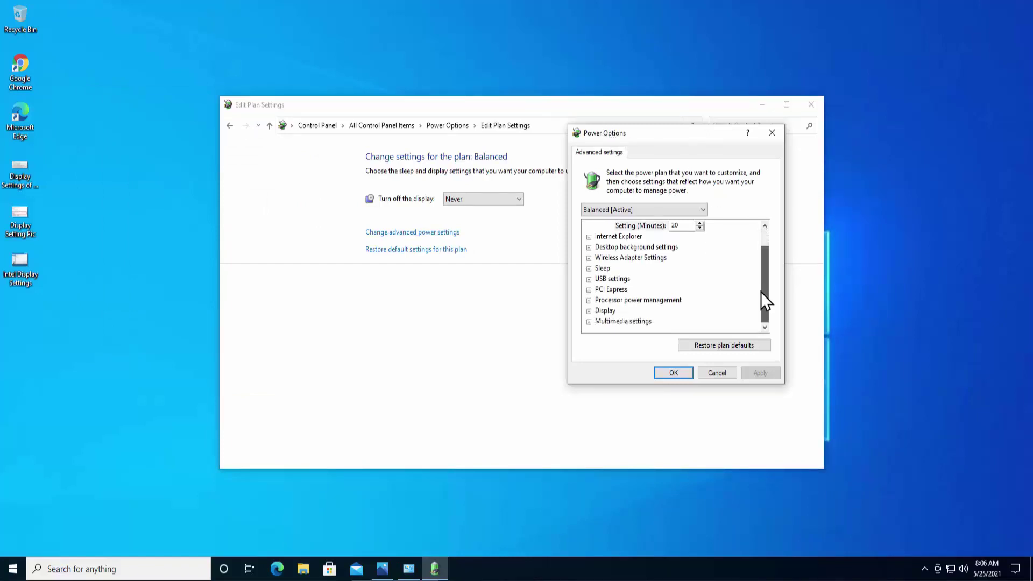
pyautogui.click(589, 310)
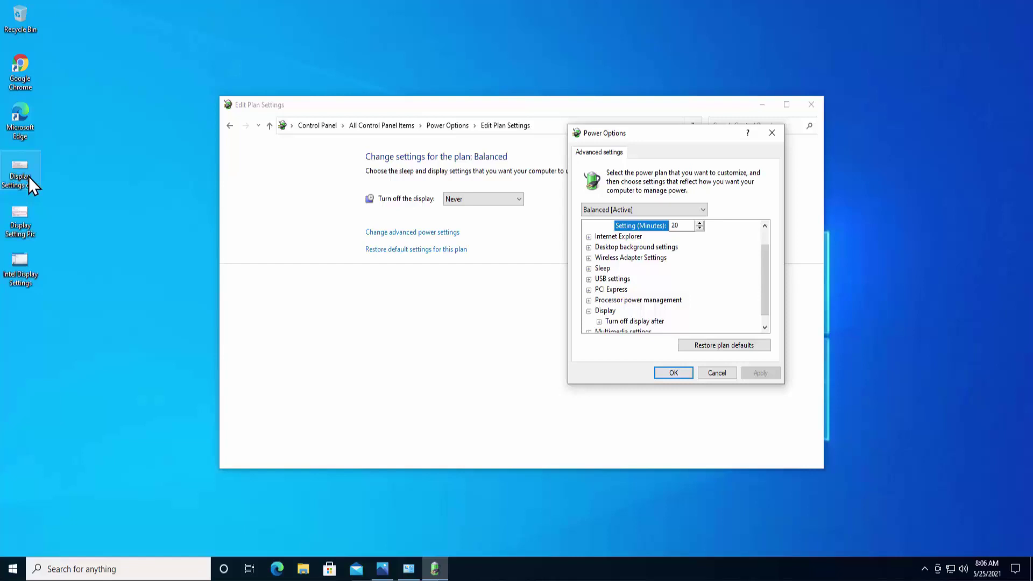
pyautogui.doubleClick(28, 177)
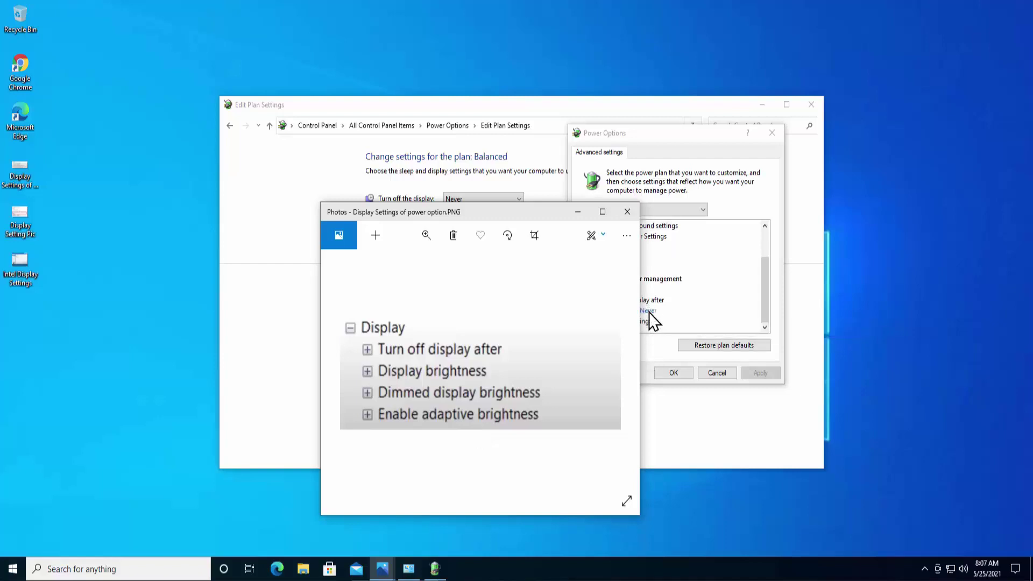
# Bring the Power Options advanced settings dialog back to the front
pyautogui.click(649, 312)
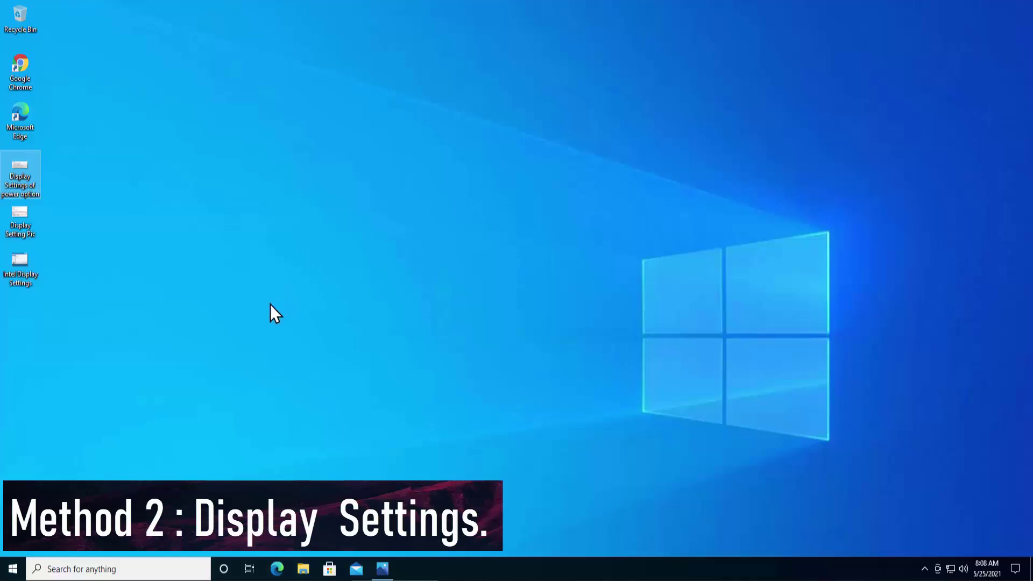
# View the 'Change brightness automatically' screenshot in Photos, then show the Start menu
pyautogui.doubleClick(22, 226)
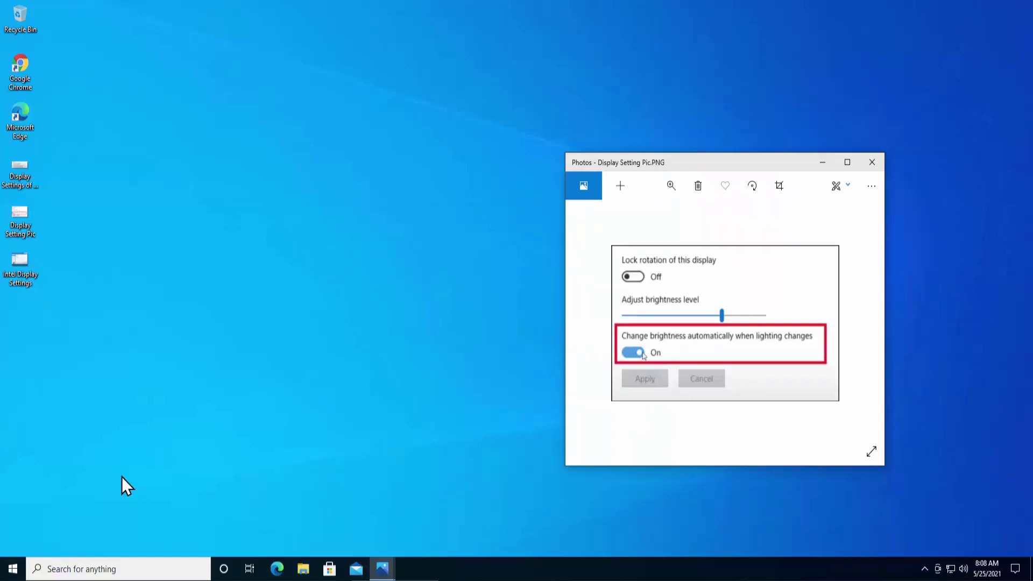
pyautogui.click(7, 574)
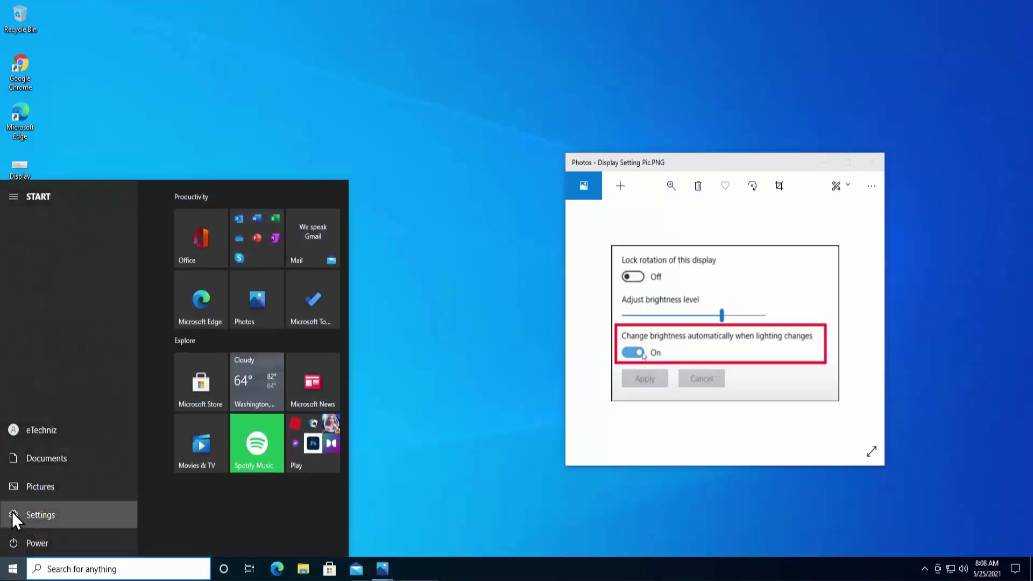
# Open the System Display page in Settings and bring the brightness reference screenshot forward
pyautogui.click(14, 518)
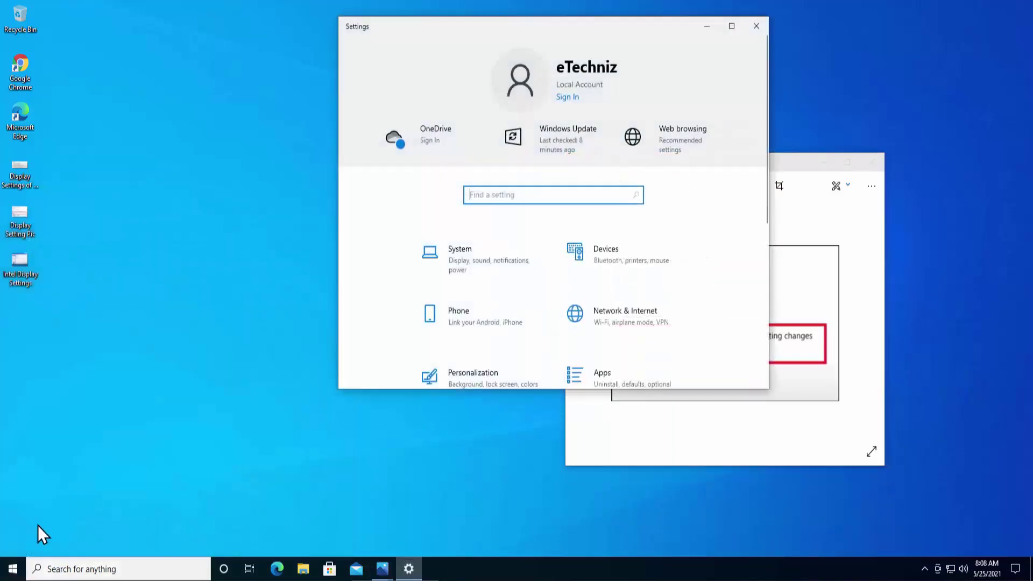
pyautogui.click(496, 251)
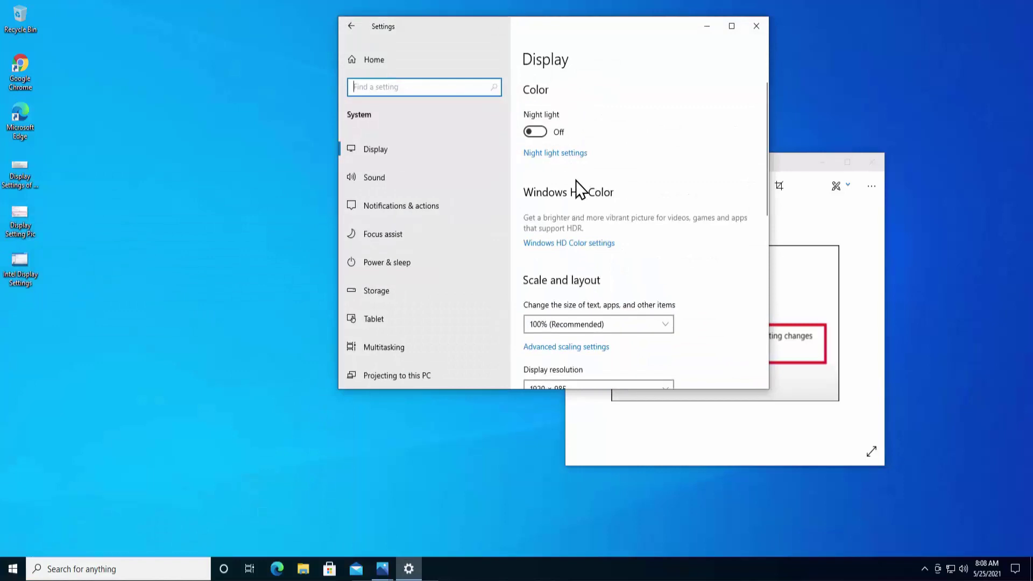
pyautogui.click(848, 312)
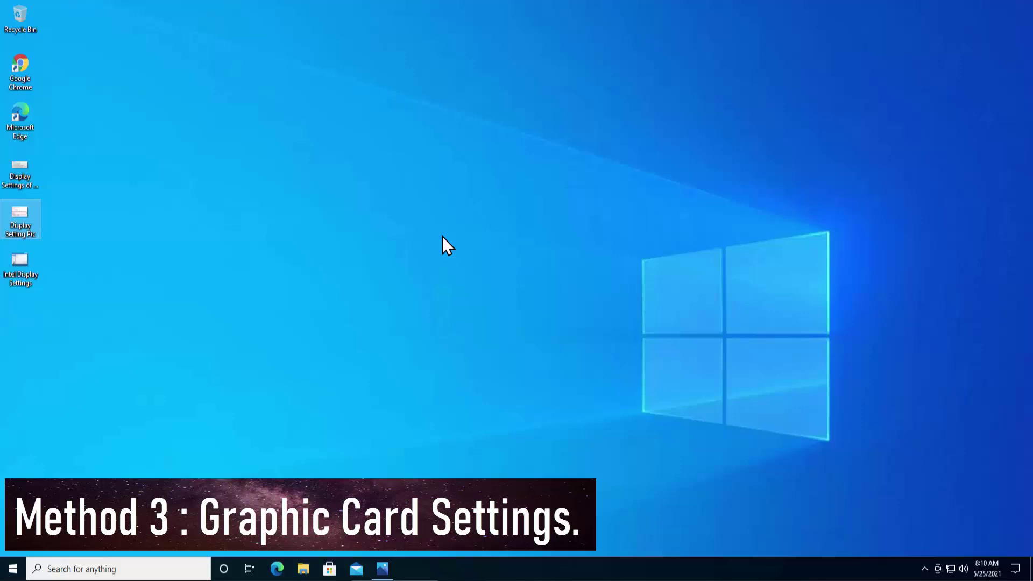
pyautogui.click(358, 237)
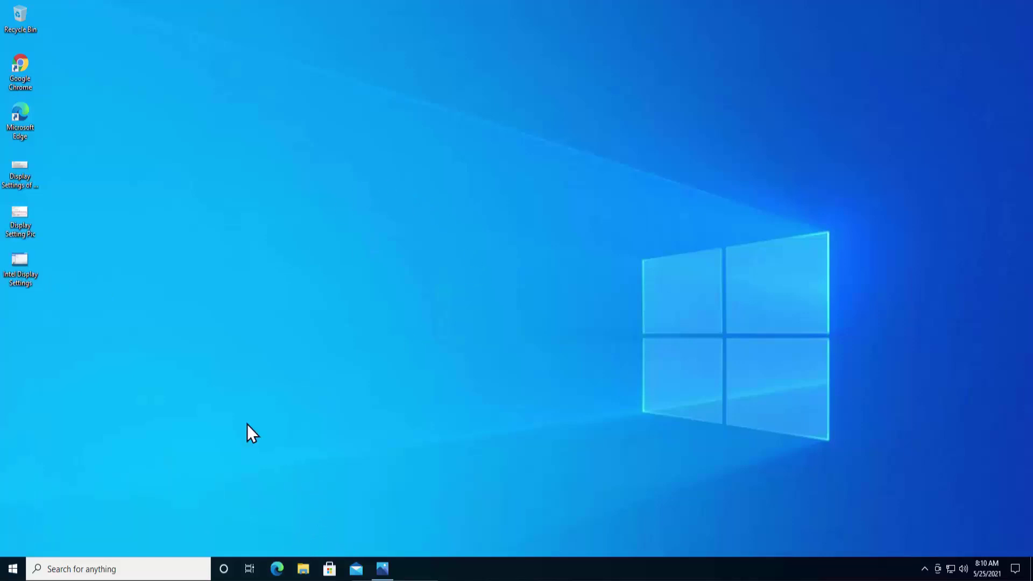
pyautogui.doubleClick(28, 280)
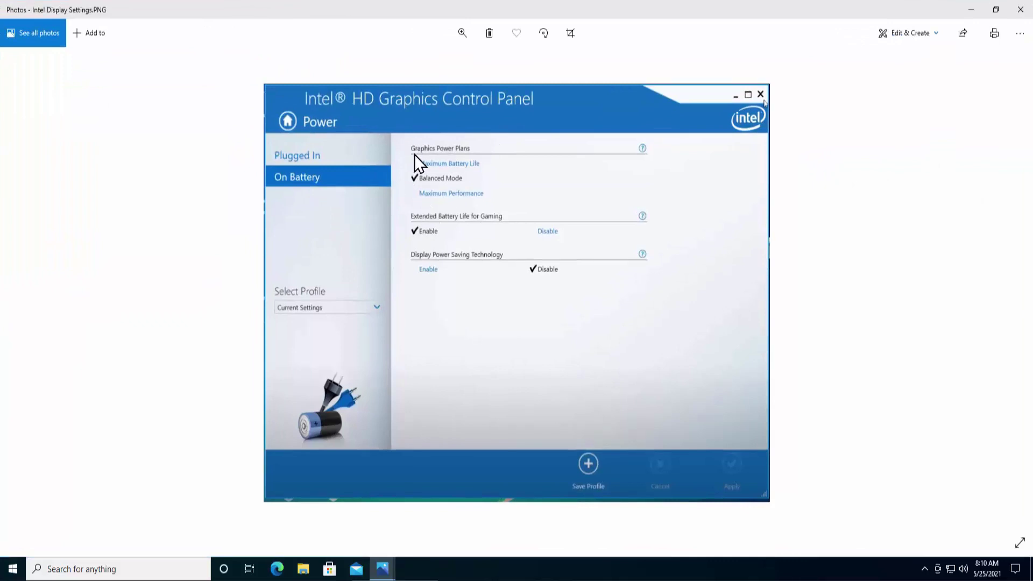
pyautogui.click(972, 11)
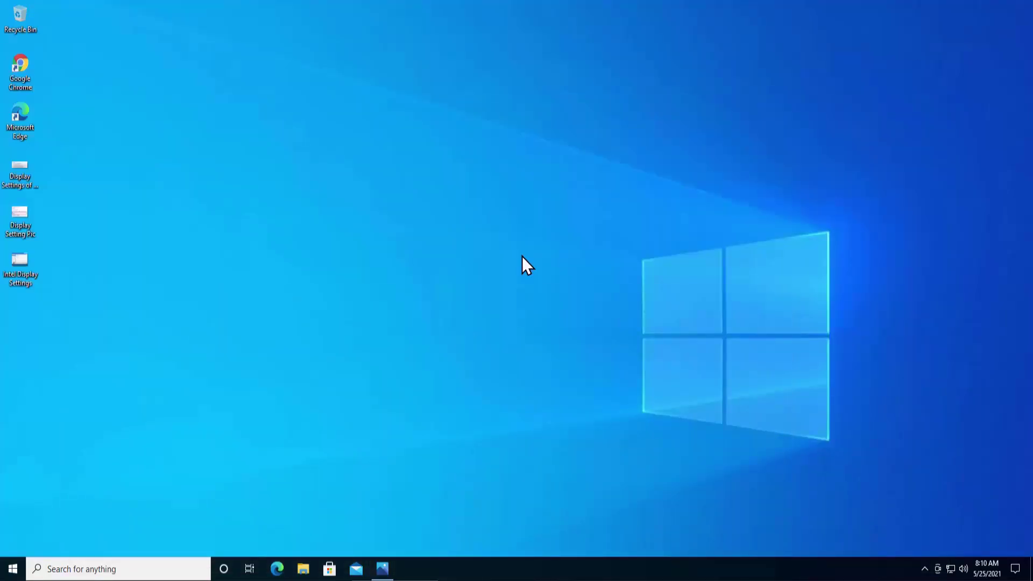
# Restore the Intel HD Graphics power screenshot from the taskbar, then close it with Alt+F4
pyautogui.rightClick(522, 256)
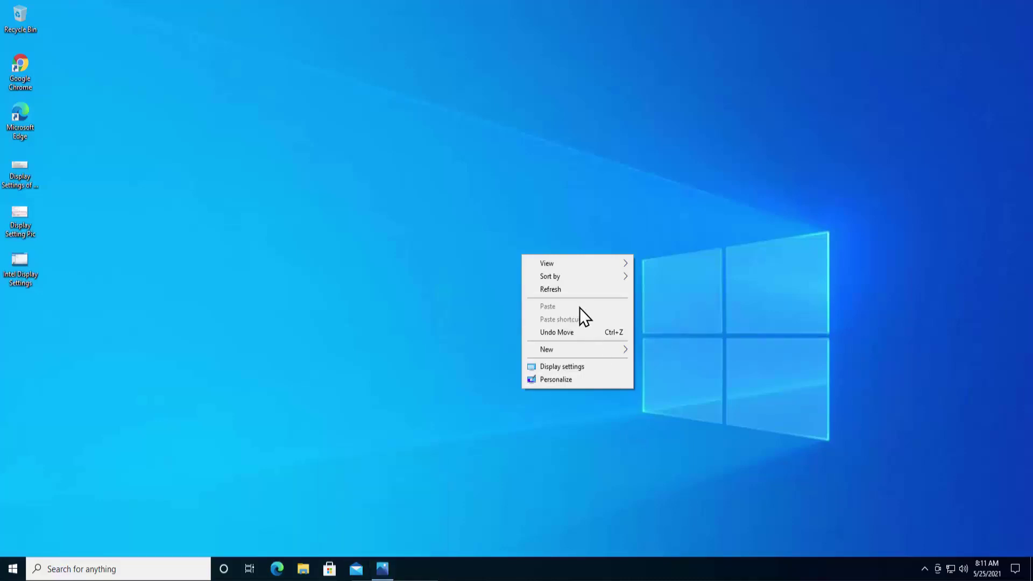
pyautogui.click(383, 570)
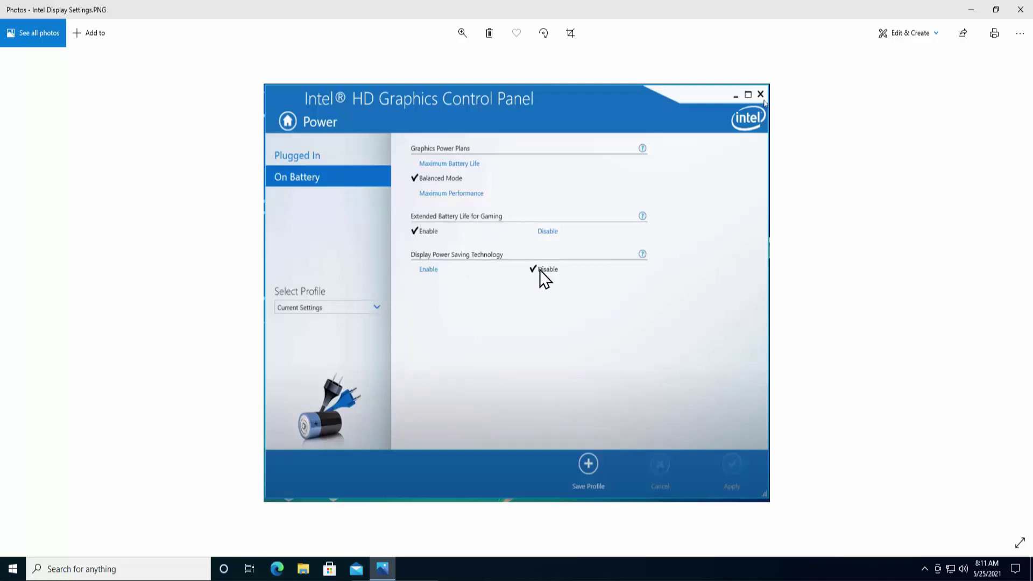
pyautogui.hotkey('alt', 'F4')
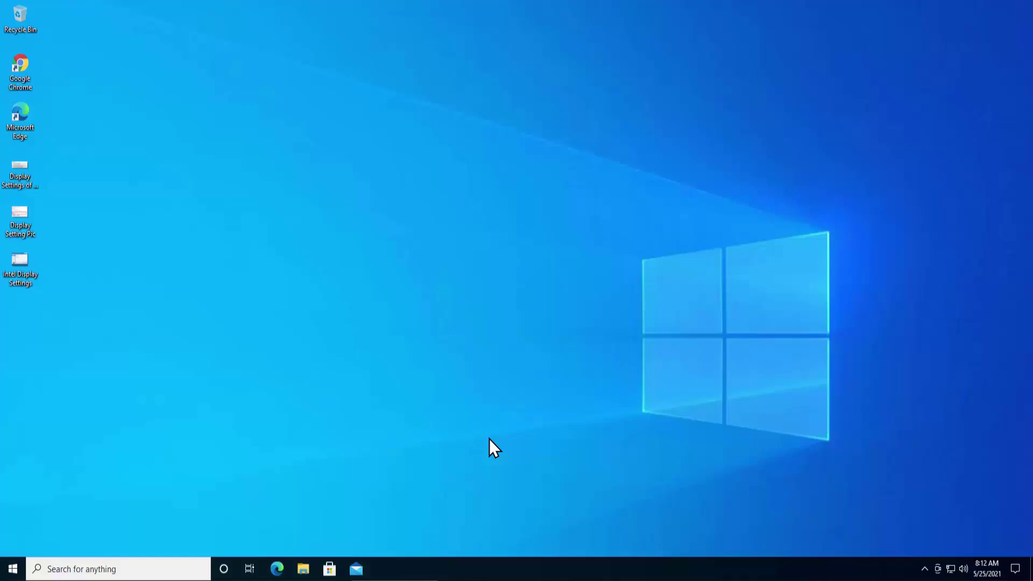
# Open Device Manager and expand Display adapters (VirtualBox Graphics Adapter) and Monitors (Generic Non-PnP Monitor)
pyautogui.rightClick(13, 571)
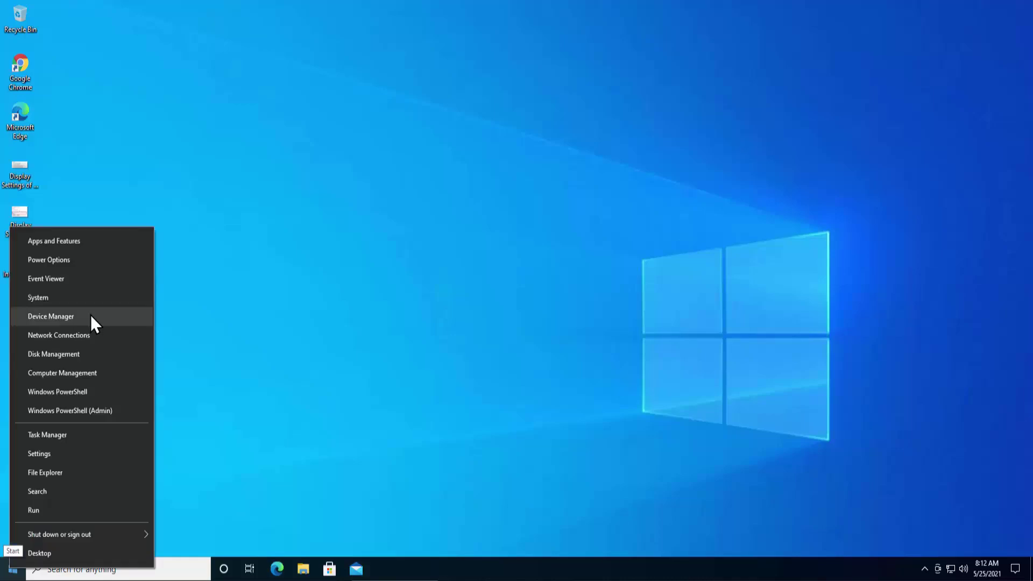
pyautogui.click(91, 317)
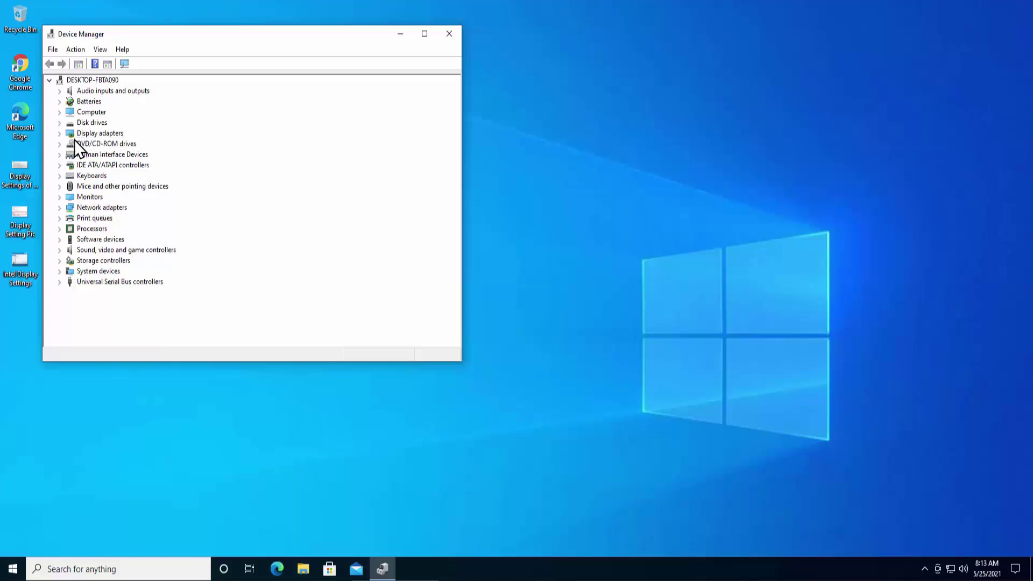
pyautogui.click(60, 134)
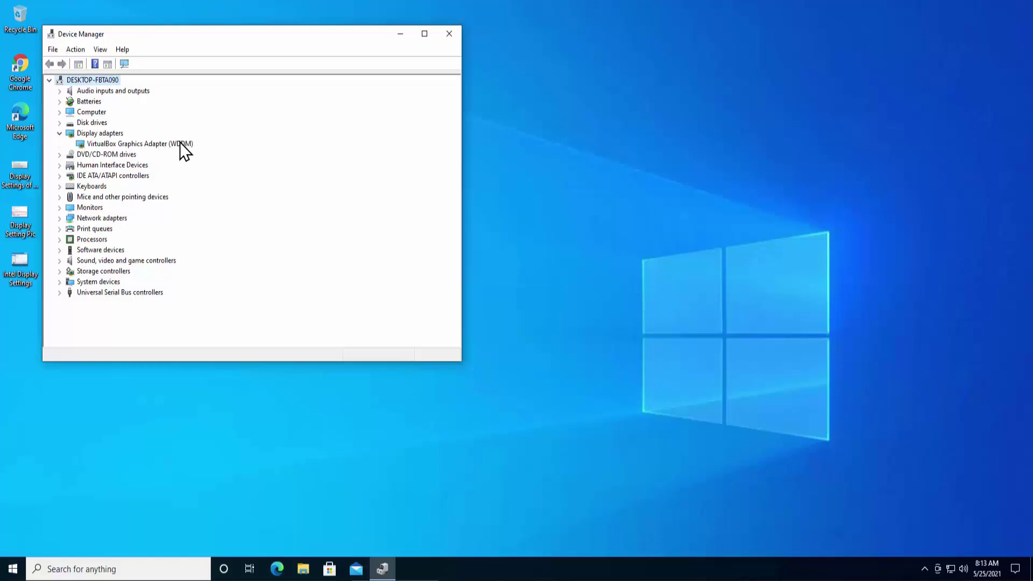
pyautogui.rightClick(146, 146)
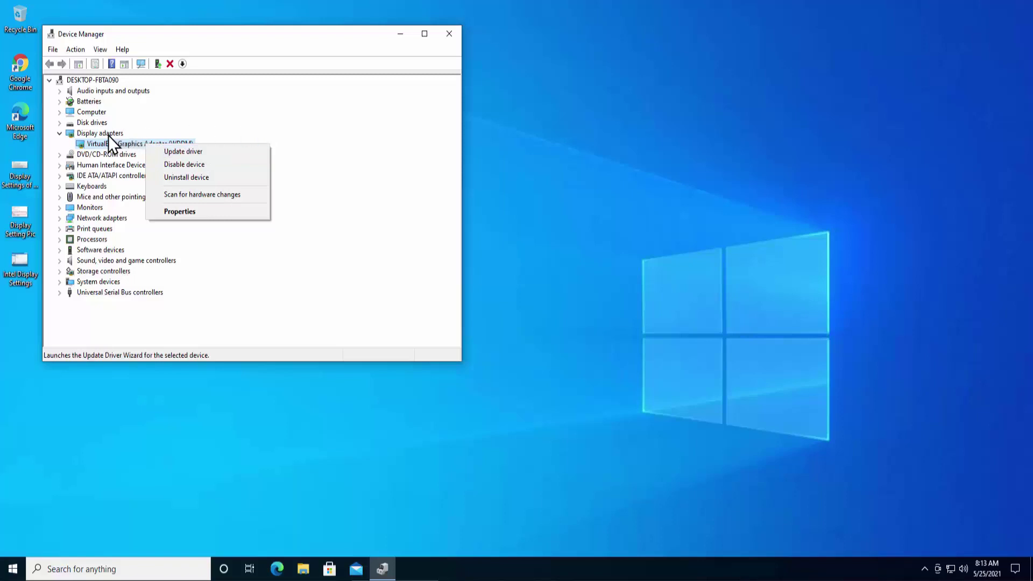
pyautogui.doubleClick(87, 209)
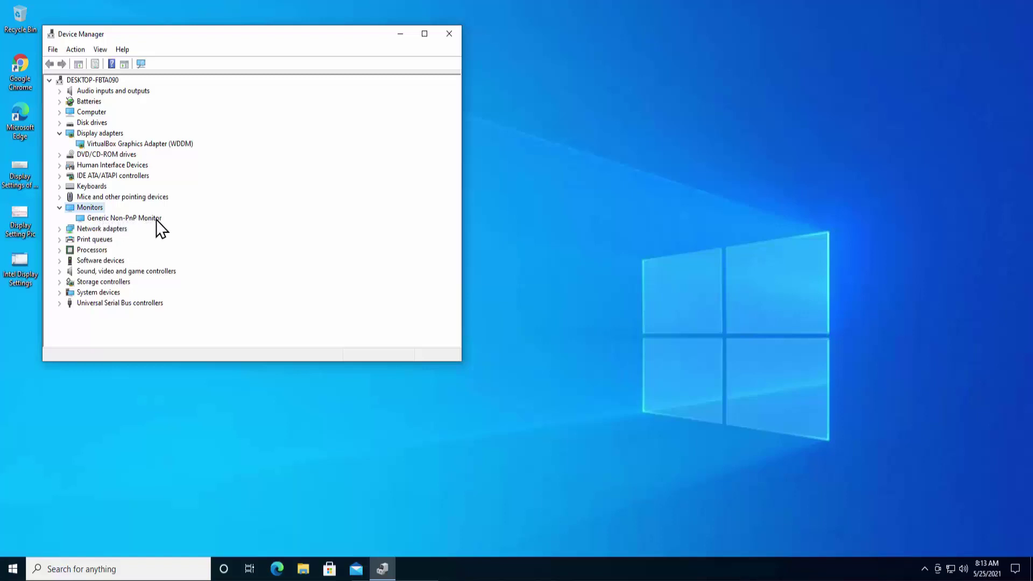
# Run an automatic driver search for the Generic Non-PnP Monitor through Update driver
pyautogui.rightClick(147, 220)
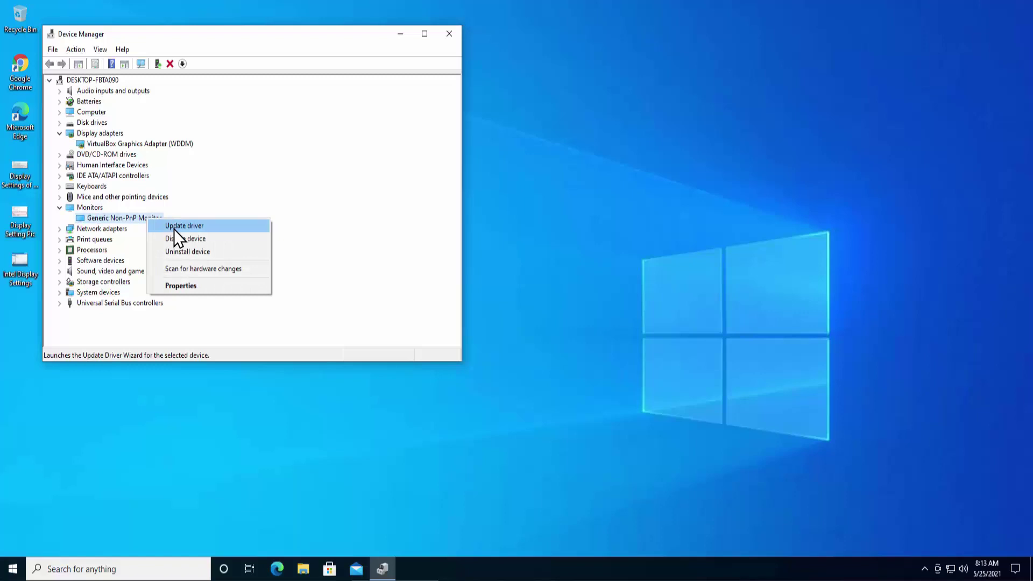
pyautogui.click(173, 229)
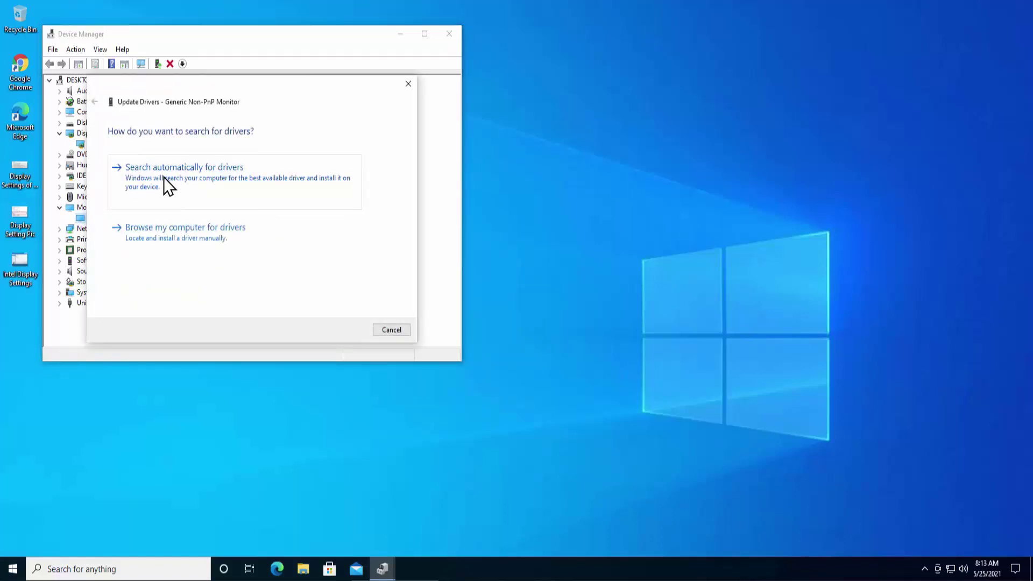
pyautogui.click(164, 177)
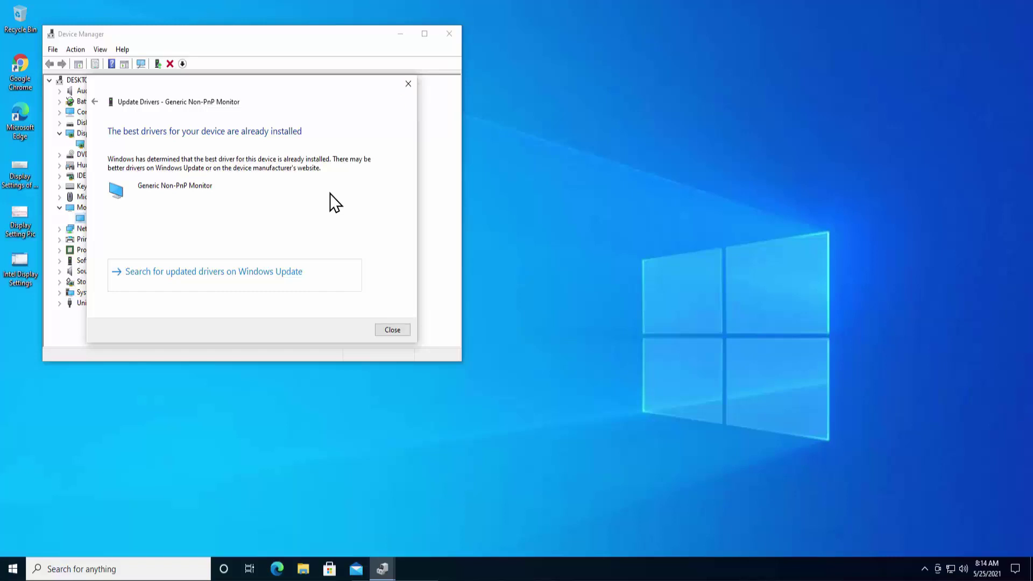
# Dismiss the Update Drivers result and exit Device Manager with Alt+F4
pyautogui.click(392, 330)
pyautogui.hotkey('alt', 'F4')
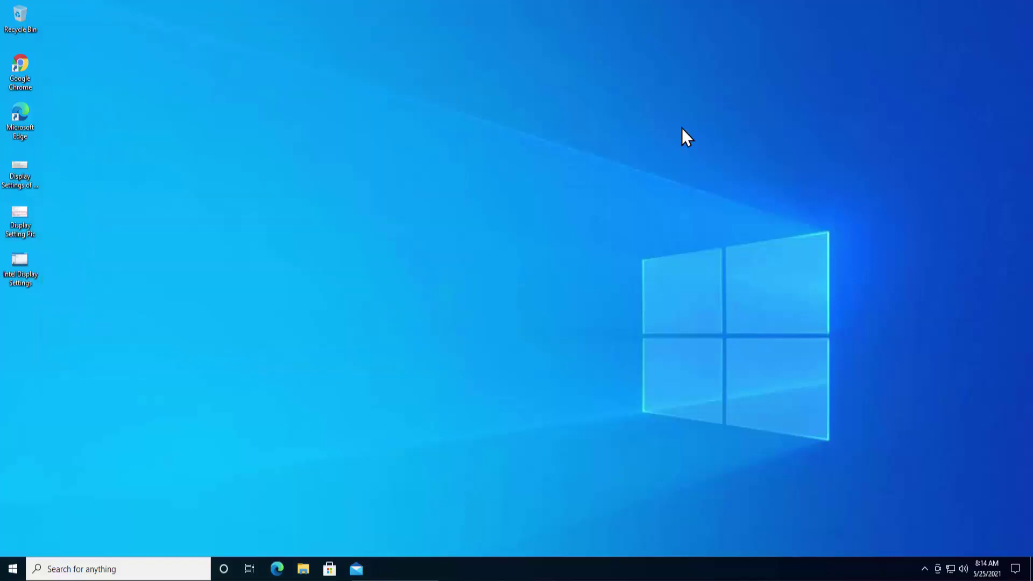